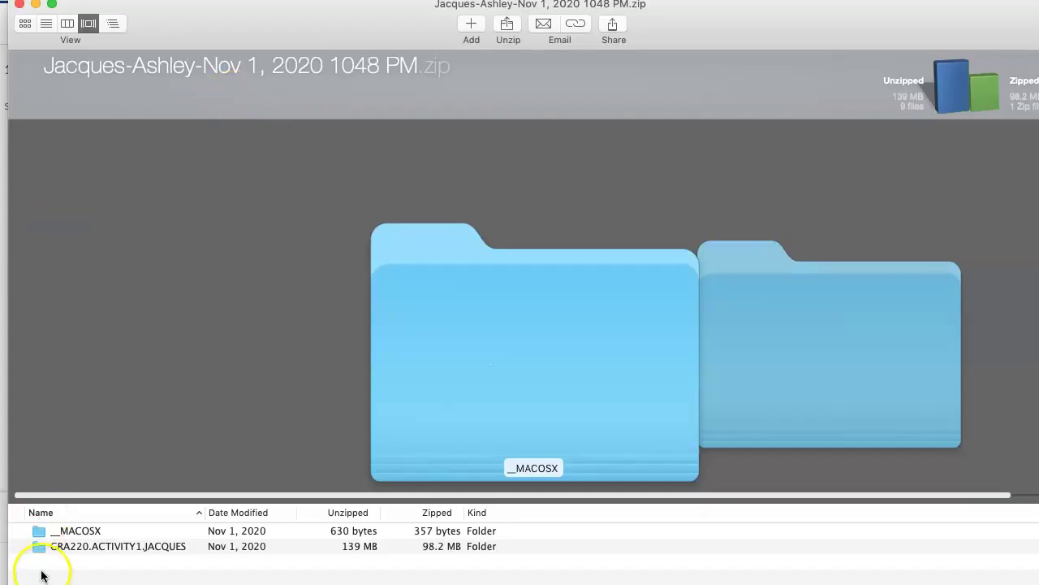
Open the student's activity folder in the archive and open its PDF in Acrobat.
left_click(39, 548)
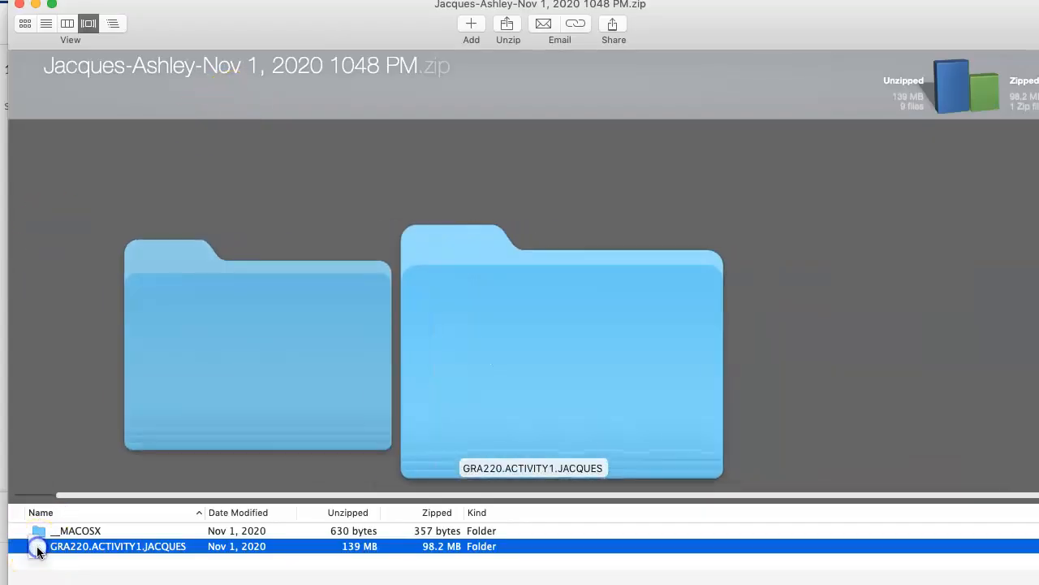
double_click(39, 549)
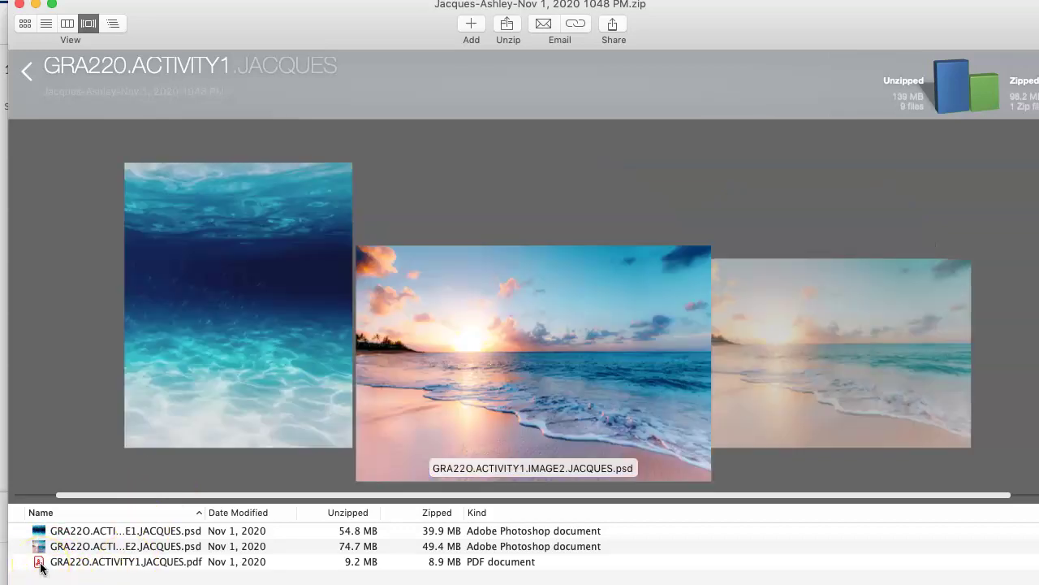
left_click(41, 562)
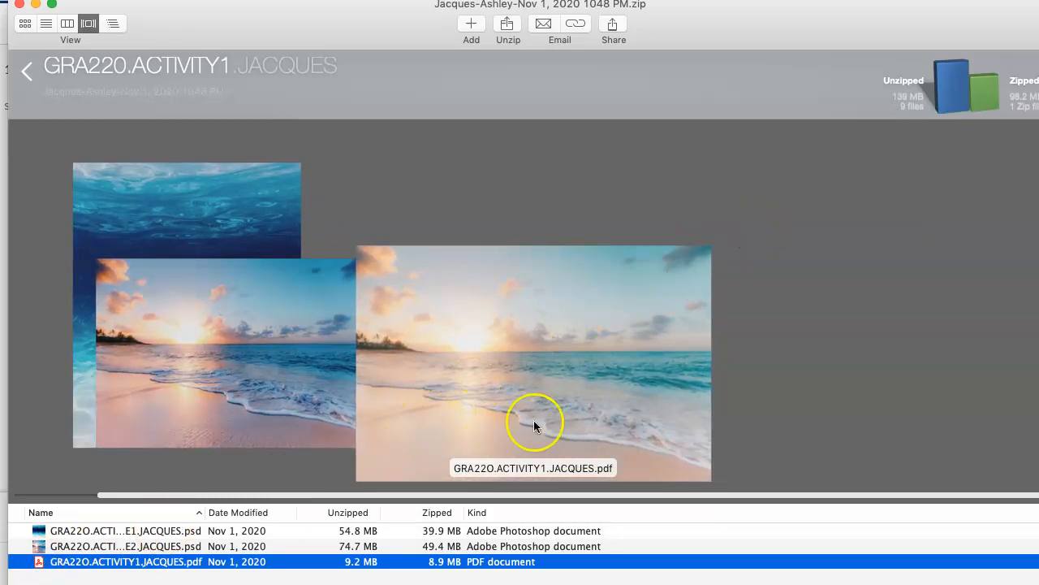
double_click(39, 562)
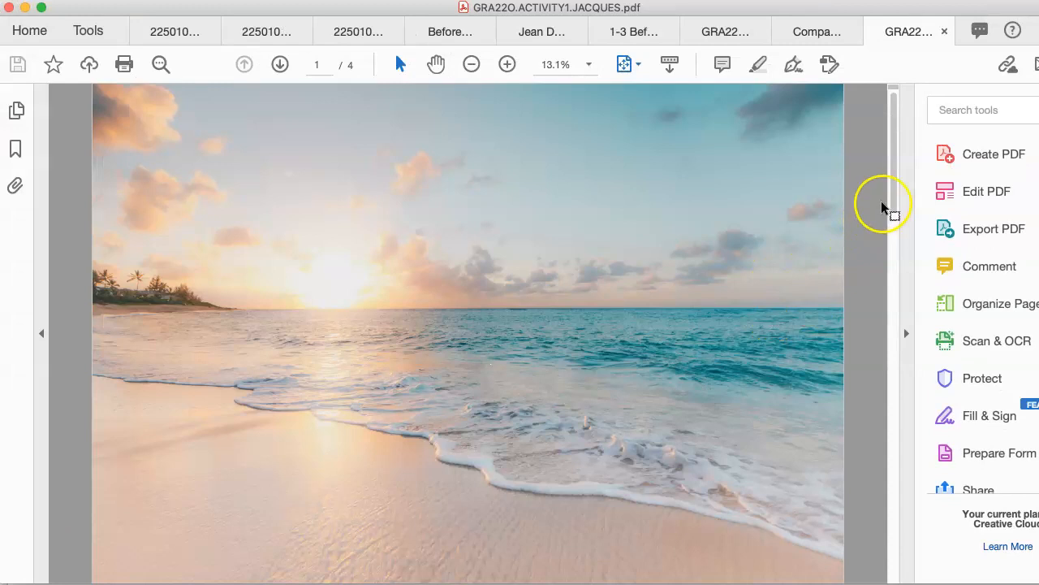
scroll(884, 208, "down", 5)
scroll(884, 208, "down", 5)
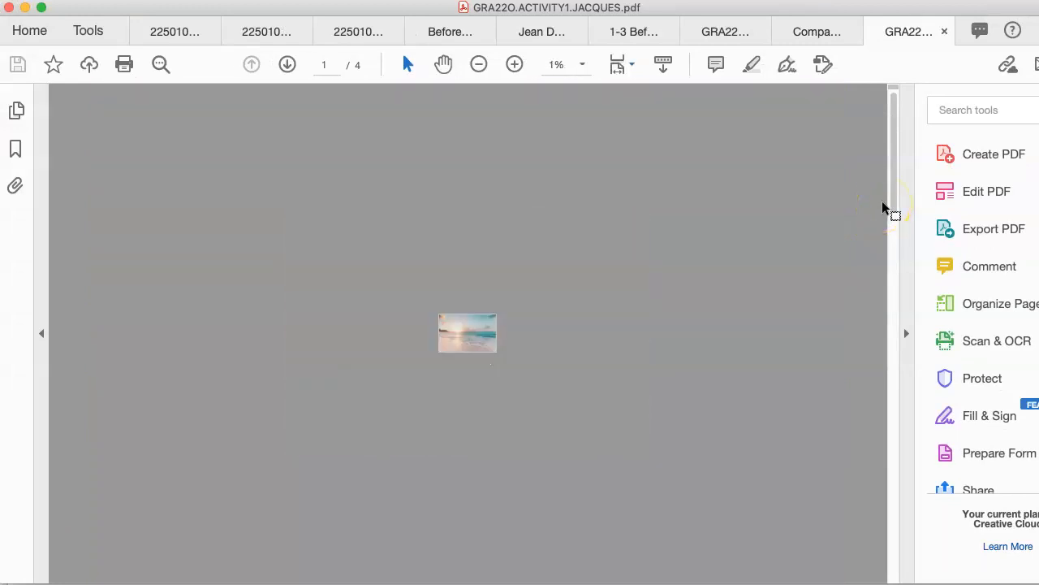
Fit the whole PDF page in the Acrobat view.
key("super+0")
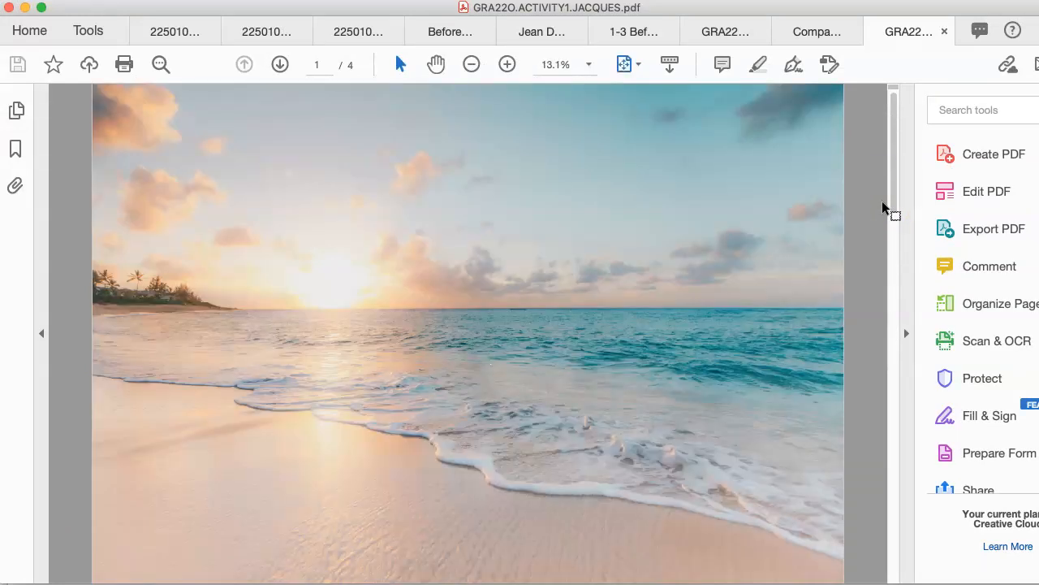
scroll(884, 208, "down", 2)
left_click_drag(886, 193, 886, 242)
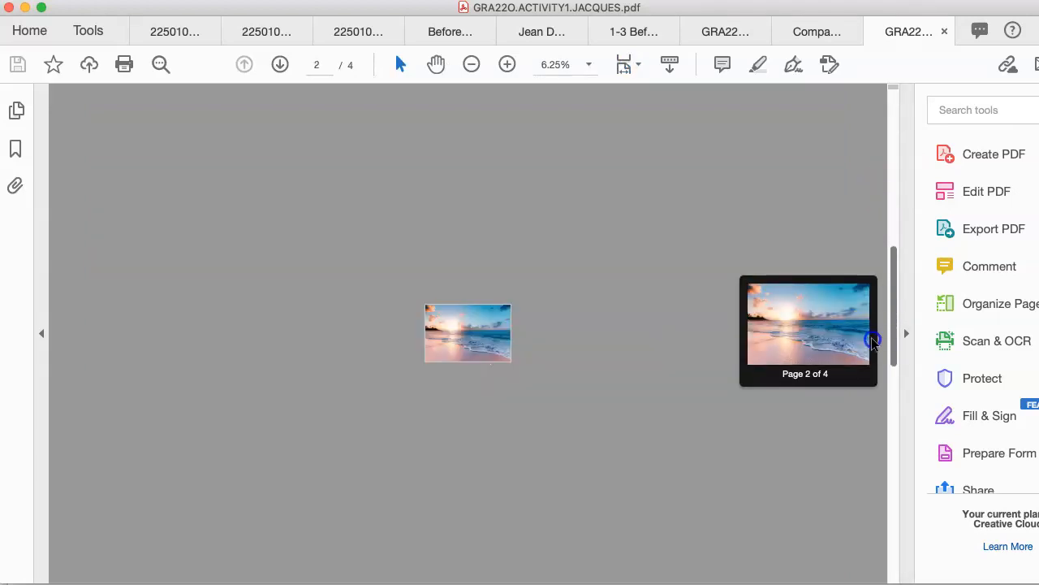
left_click_drag(886, 242, 872, 339)
scroll(641, 398, "up", 2)
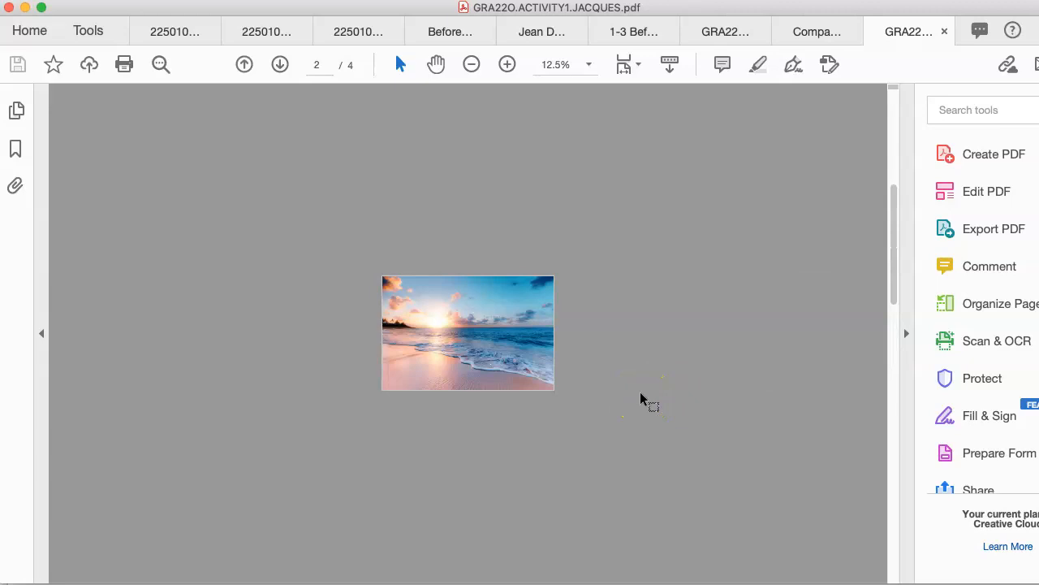
scroll(641, 398, "up", 2)
scroll(641, 398, "up", 2)
scroll(640, 398, "up", 2)
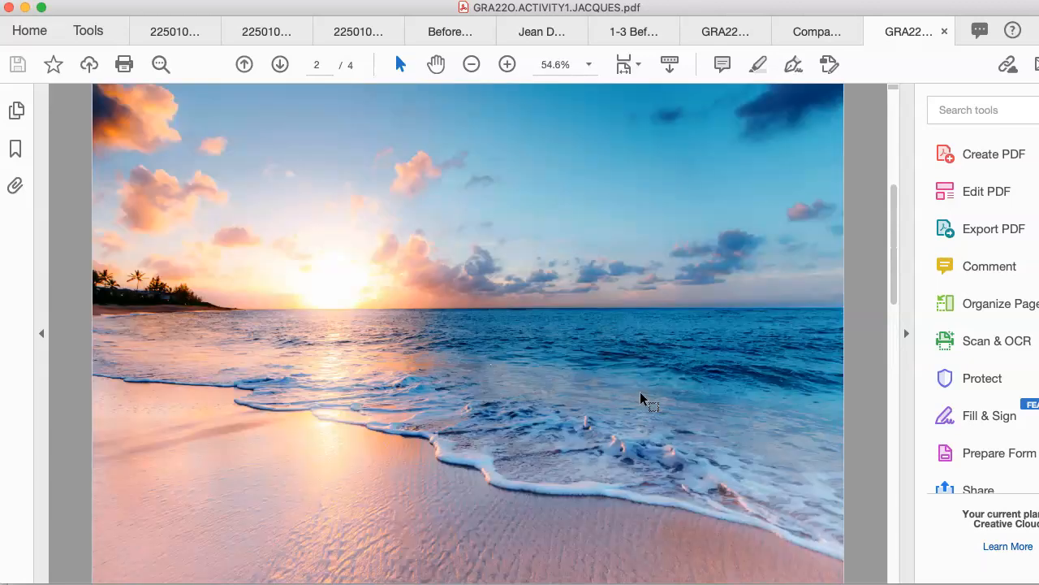
mouse_move(893, 243)
left_mouse_down()
mouse_move(882, 228)
mouse_move(854, 436)
mouse_move(855, 487)
mouse_move(854, 443)
mouse_move(854, 476)
mouse_move(896, 458)
mouse_move(897, 435)
mouse_move(888, 502)
mouse_move(883, 199)
left_mouse_up()
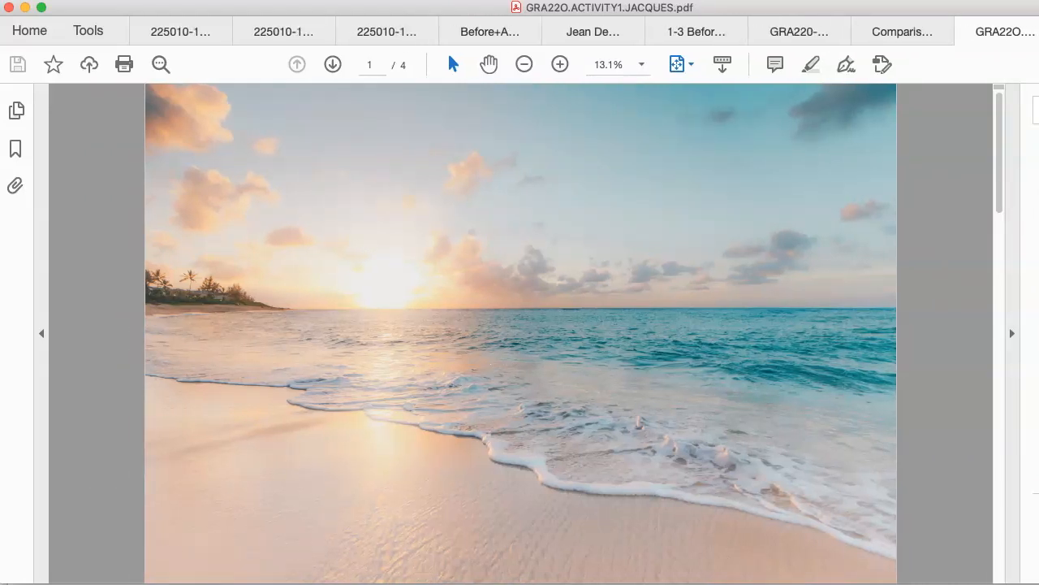
left_click_drag(1007, 205, 984, 566)
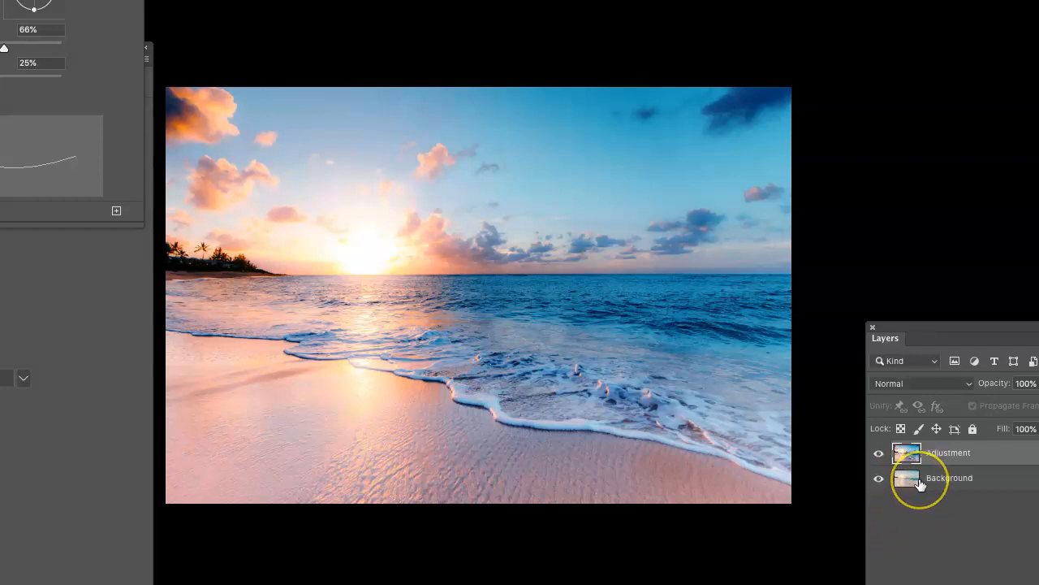
Hide the Adjustment layer and select the Background layer to see the original photo.
left_click(878, 457)
left_click(879, 456)
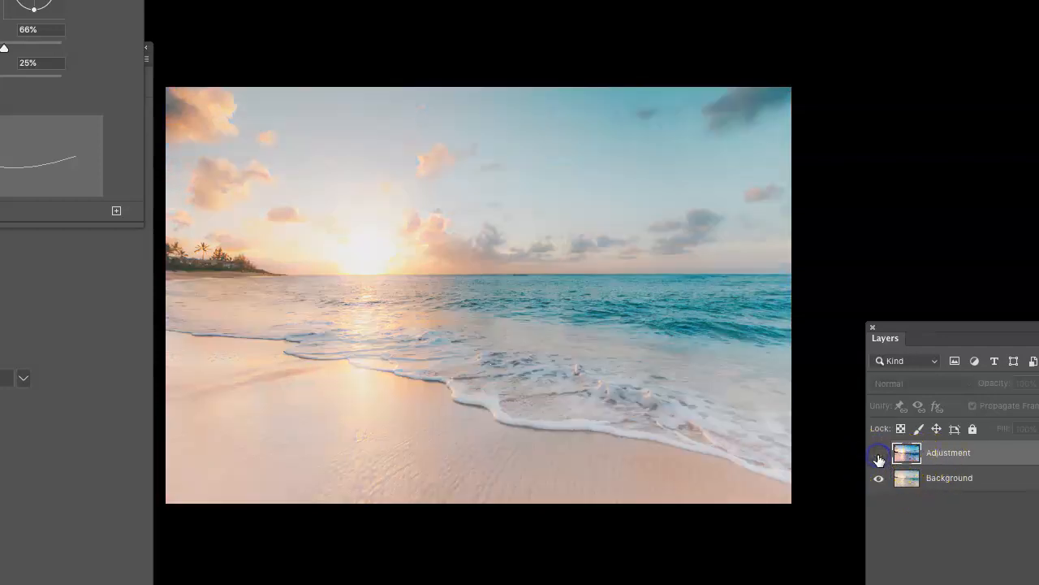
left_click(953, 478)
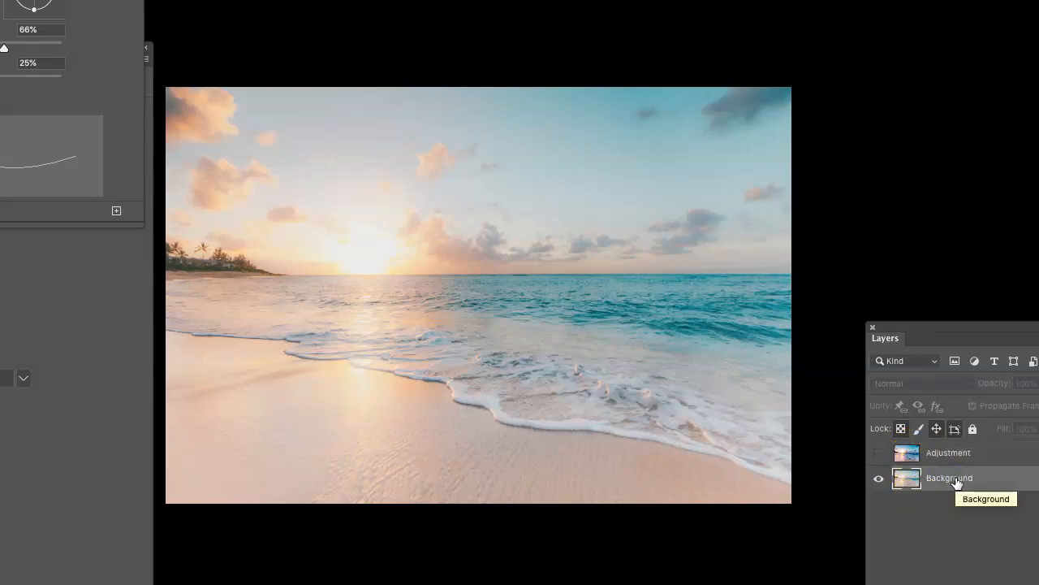
left_click(958, 480)
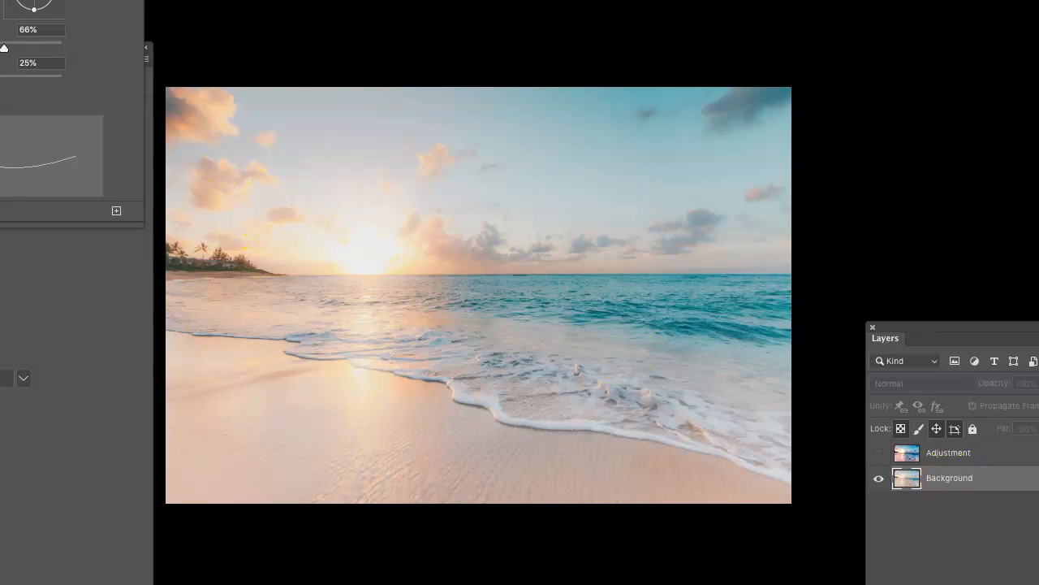
Inspect the Image Size dialog's 300 resolution and cancel without changes.
left_click(73, 0)
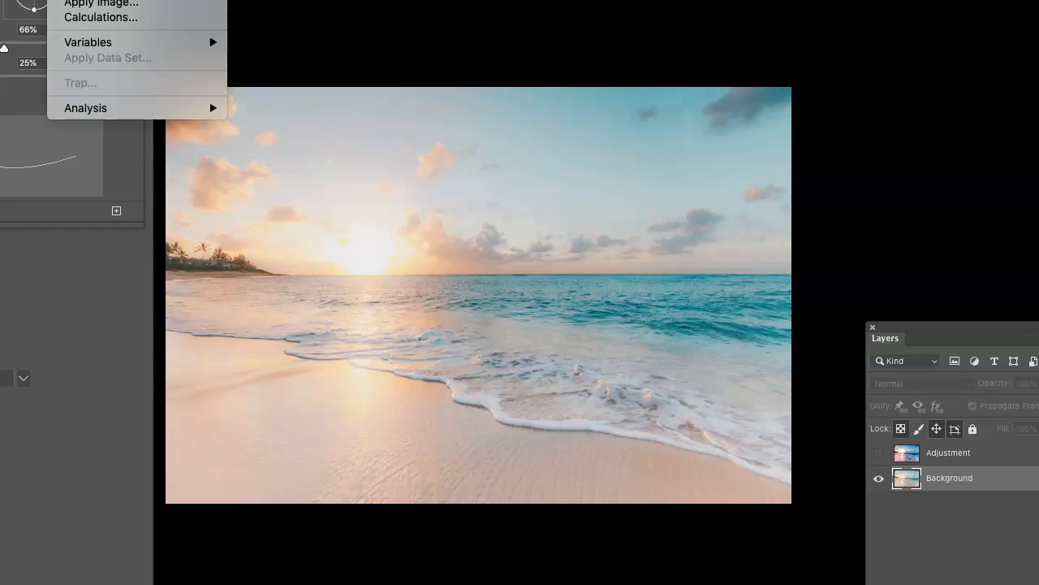
left_click(98, 0)
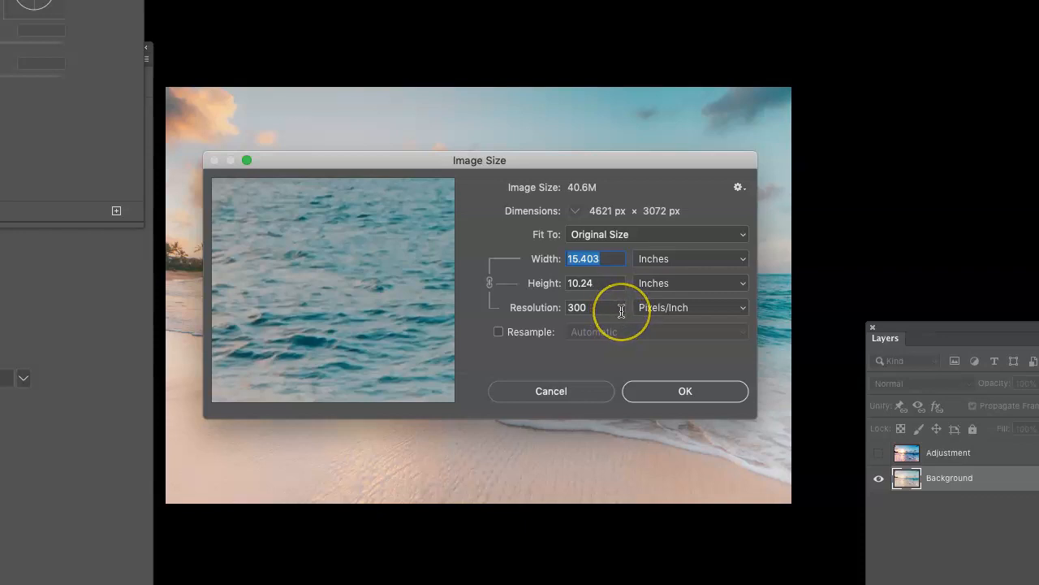
left_click_drag(589, 308, 552, 307)
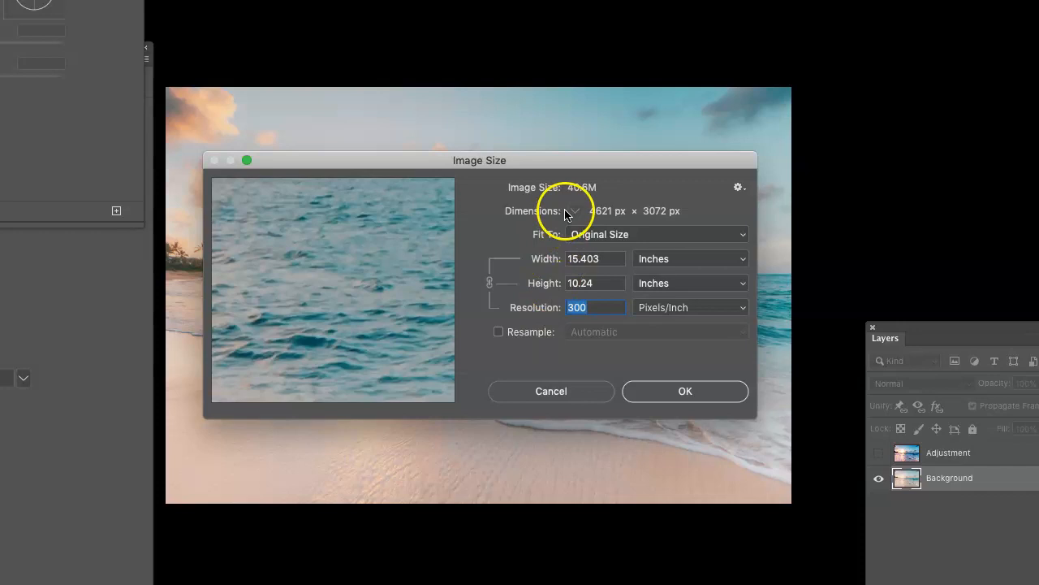
left_click(547, 391)
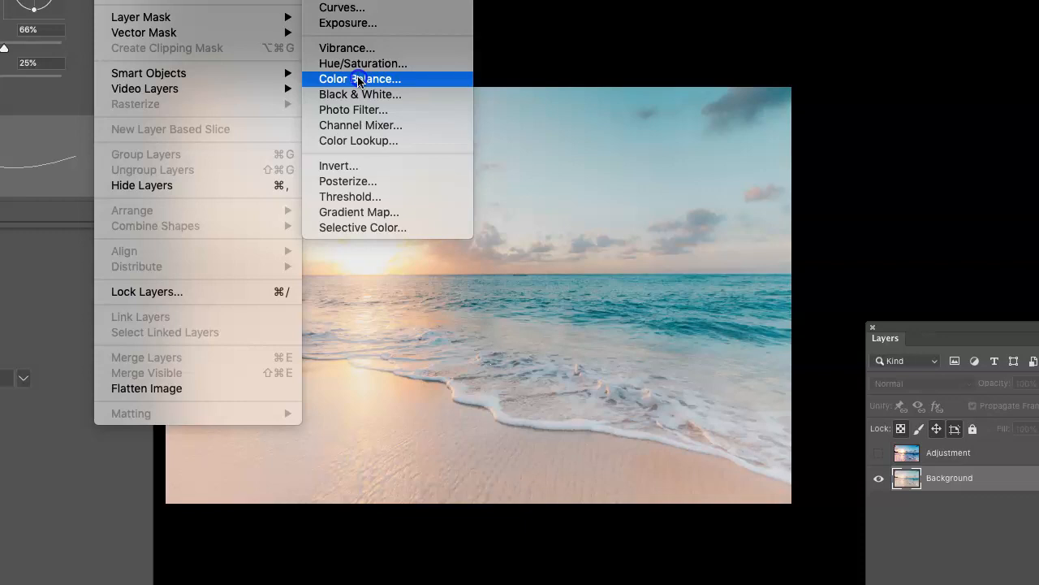
Add an Exposure 1 adjustment layer and move its Properties panel off the photo.
left_click(370, 27)
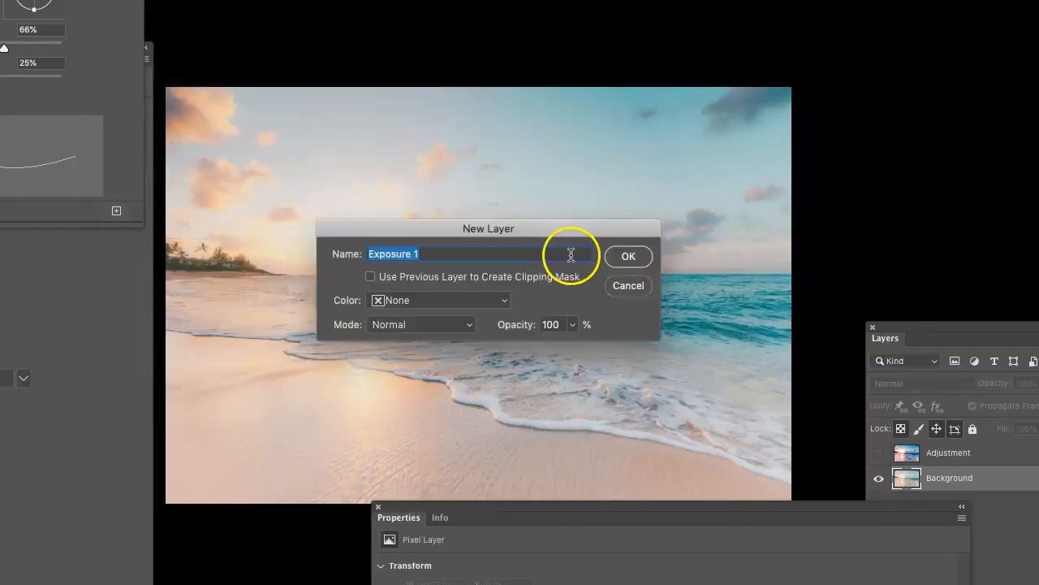
left_click(631, 257)
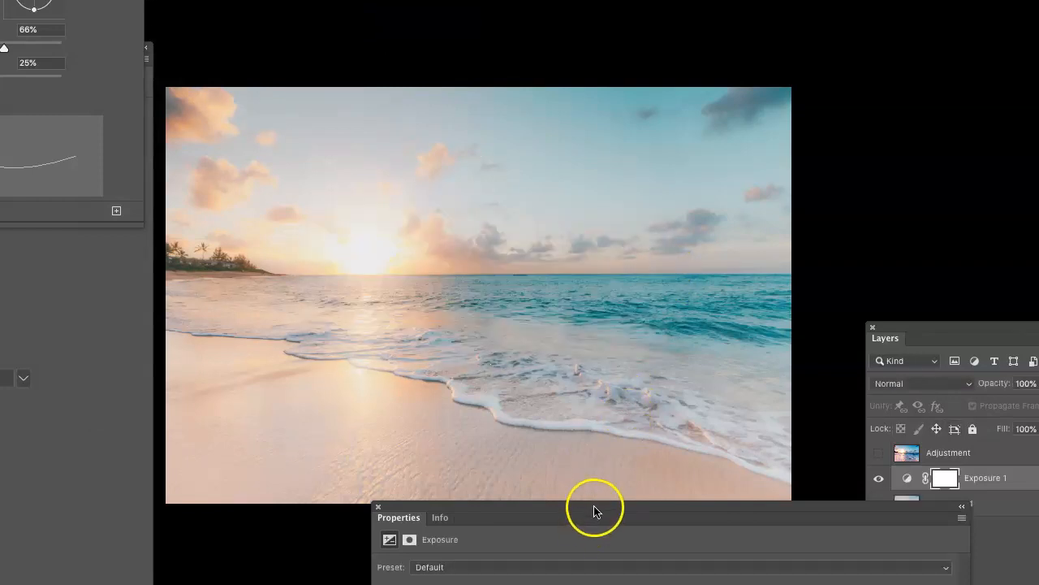
left_click_drag(539, 408, 426, 280)
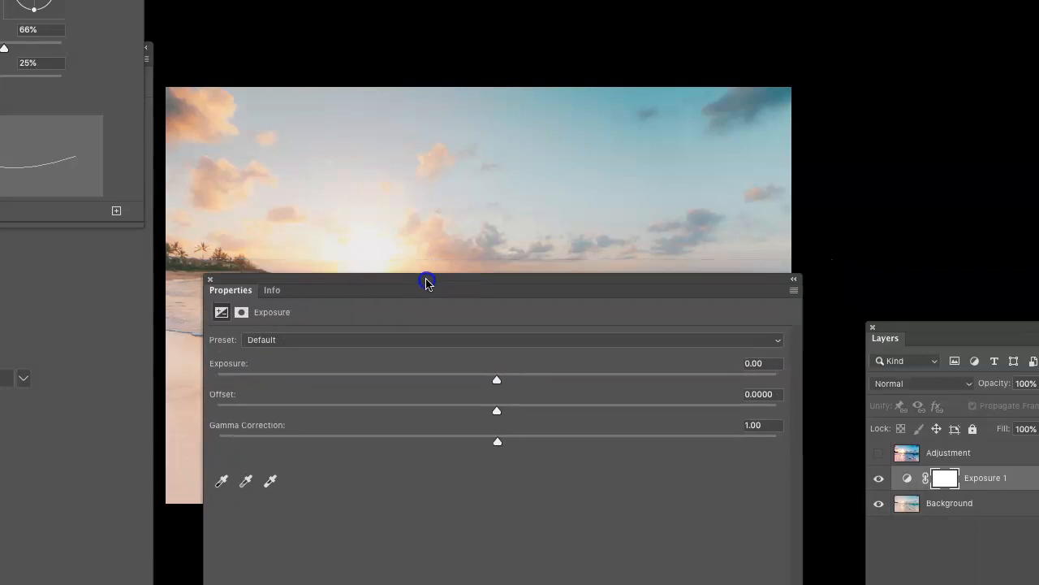
left_click_drag(622, 281, 1038, 400)
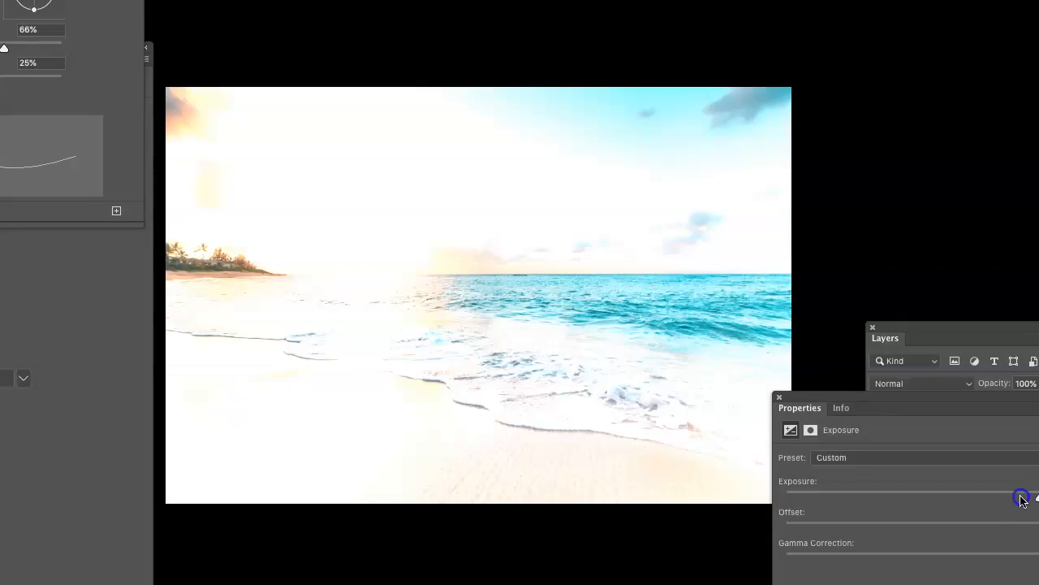
Lower exposure, deepen the offset and tweak gamma correction to darken the beach photo.
mouse_move(1022, 495)
left_mouse_down()
mouse_move(983, 499)
mouse_move(1005, 498)
left_mouse_up()
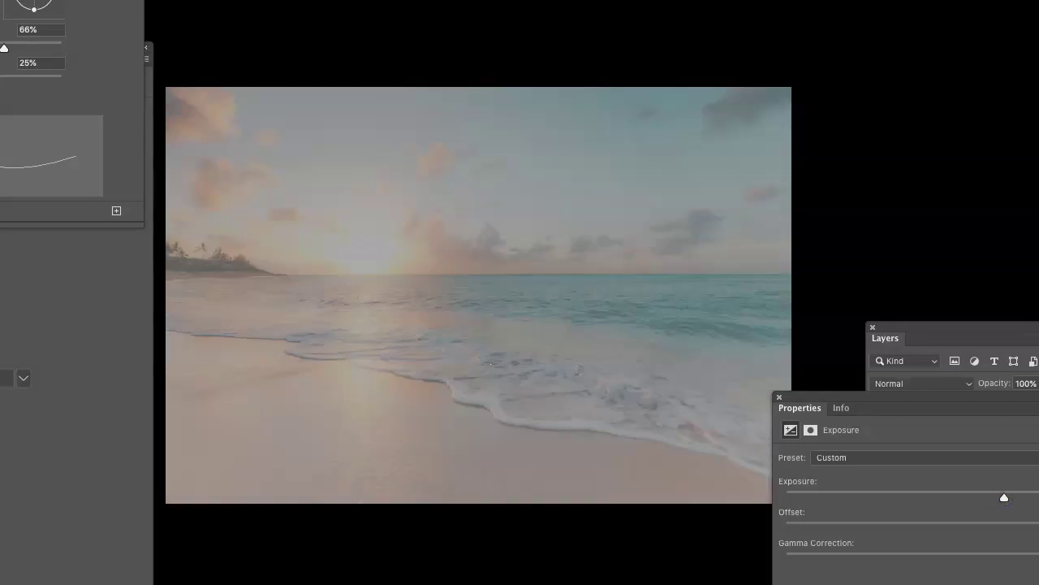
mouse_move(1038, 529)
left_mouse_down()
mouse_move(1015, 531)
mouse_move(1027, 529)
mouse_move(990, 501)
left_mouse_up()
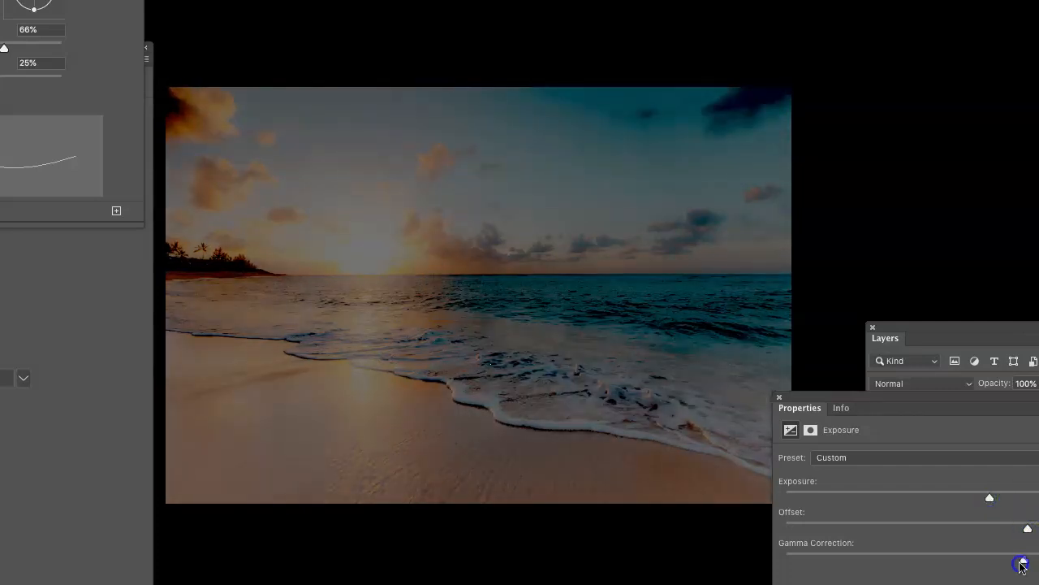
mouse_move(1037, 558)
left_mouse_down()
mouse_move(1029, 559)
mouse_move(1038, 558)
left_mouse_up()
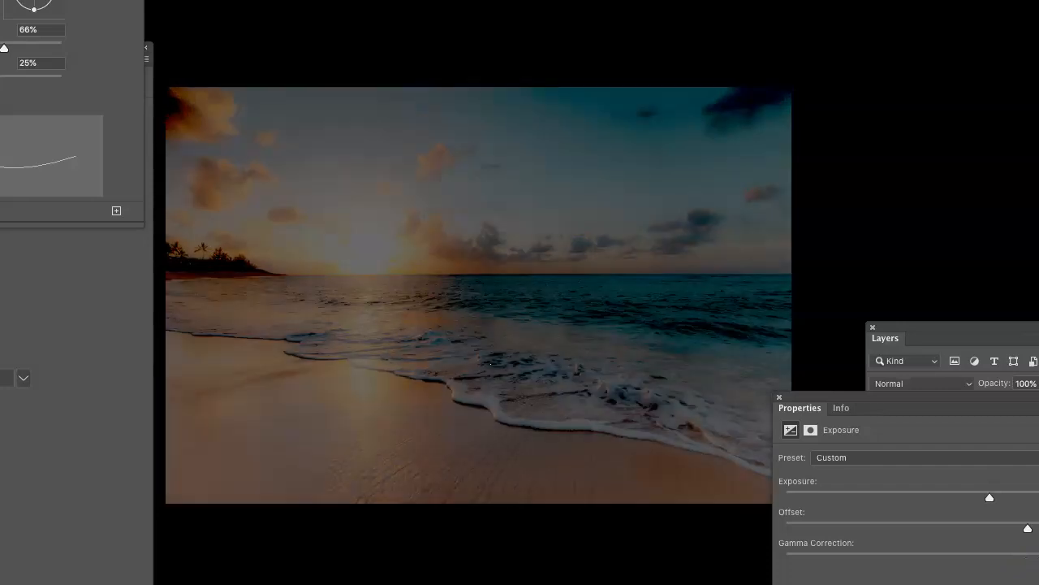
left_click_drag(951, 404, 676, 6)
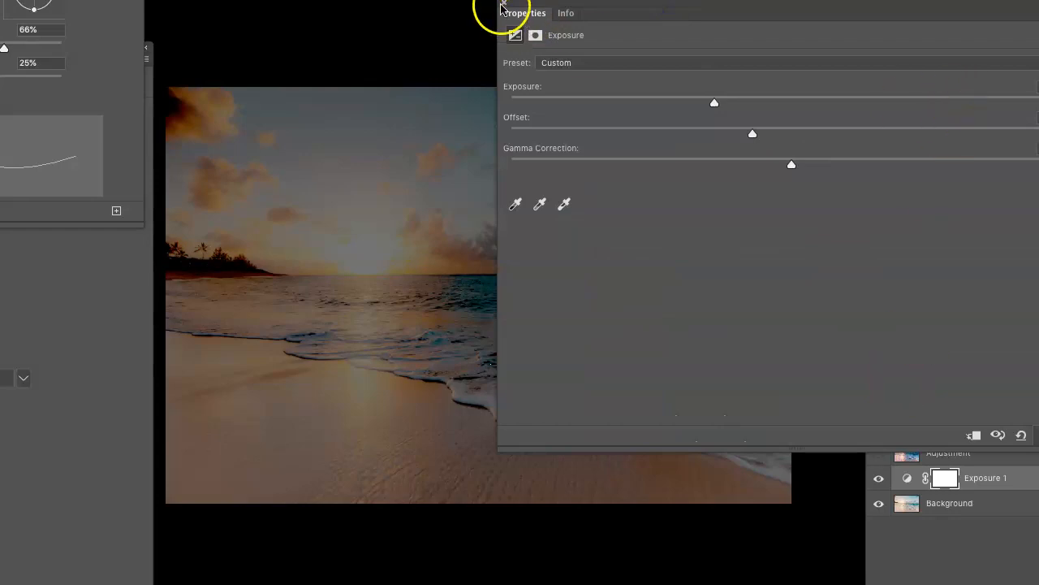
Close the Properties panel and toggle Exposure 1 visibility for comparison, leaving it hidden.
left_click(504, 3)
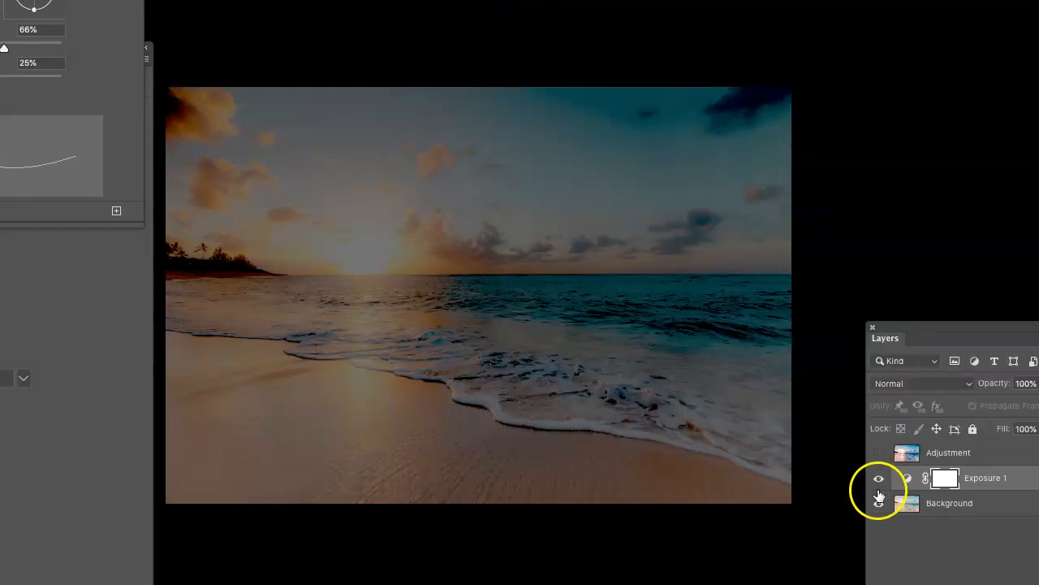
left_click(880, 481)
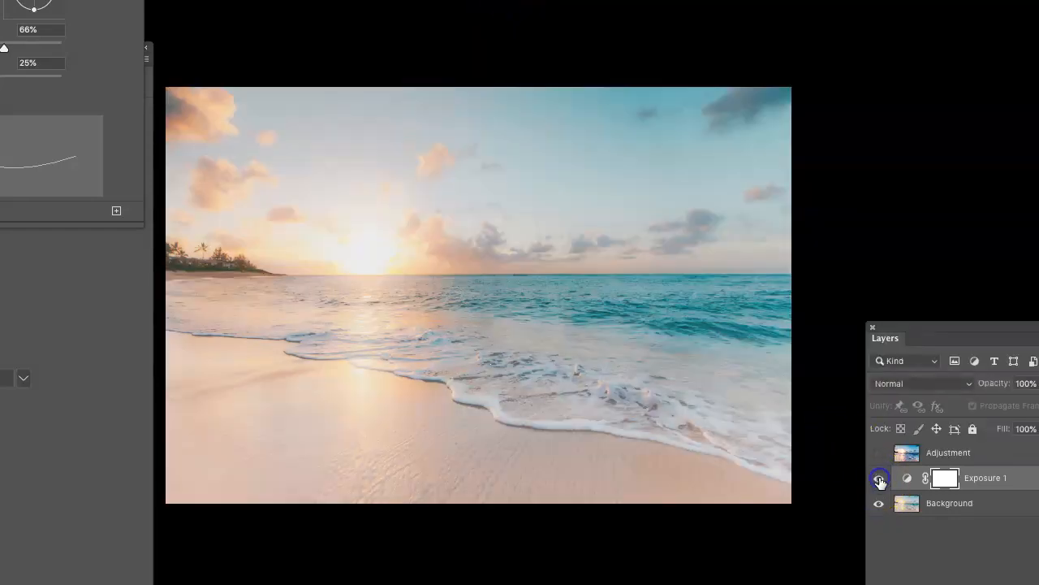
left_click(879, 481)
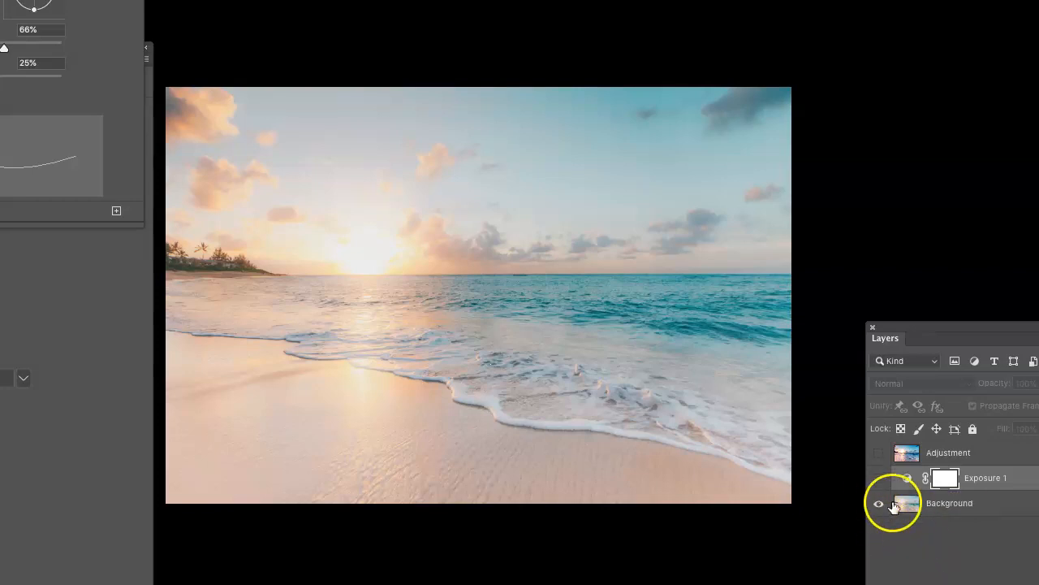
left_click(877, 480)
left_click(877, 480)
Toggle the Adjustment and Exposure 1 layers against each other, ending with both hidden.
left_click(880, 453)
left_click(879, 453)
left_click(880, 454)
left_click(879, 479)
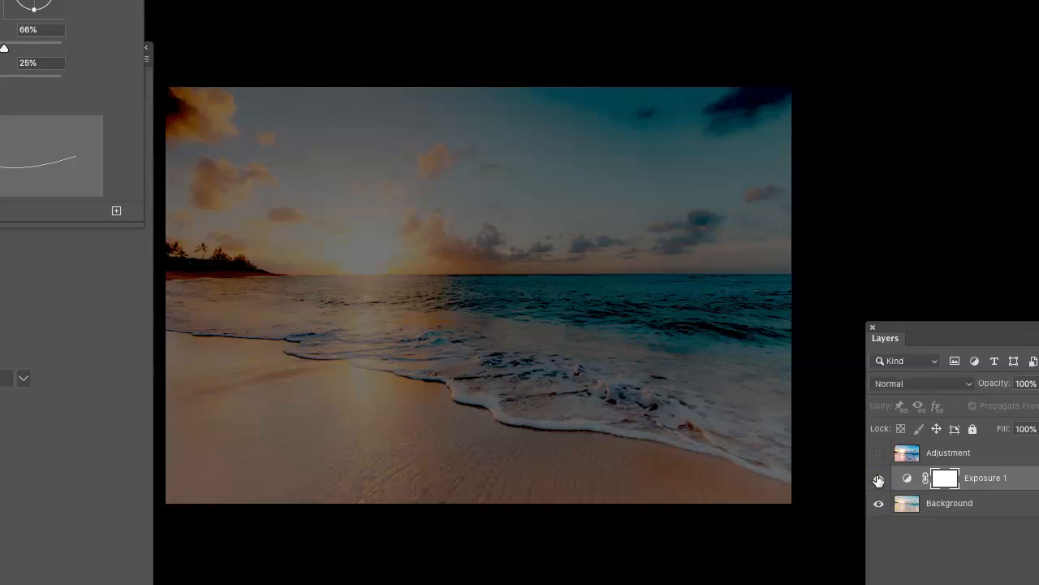
left_click(879, 454)
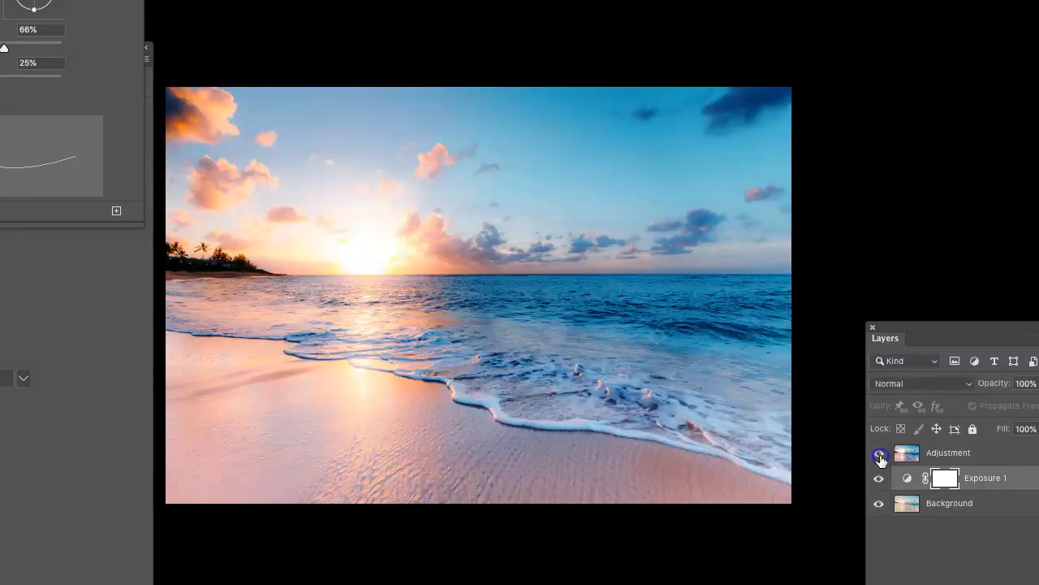
left_click(880, 454)
left_click(879, 479)
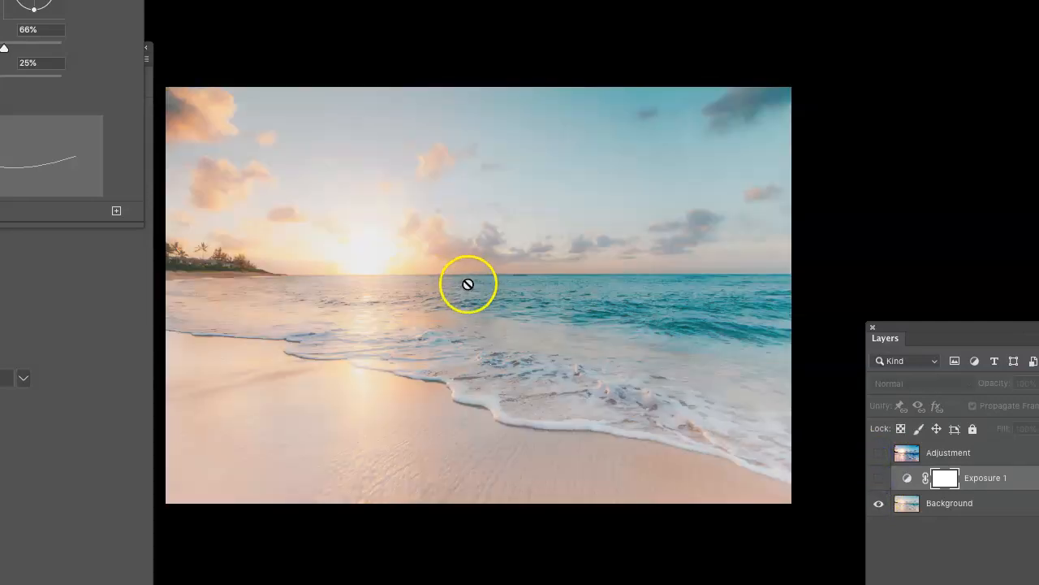